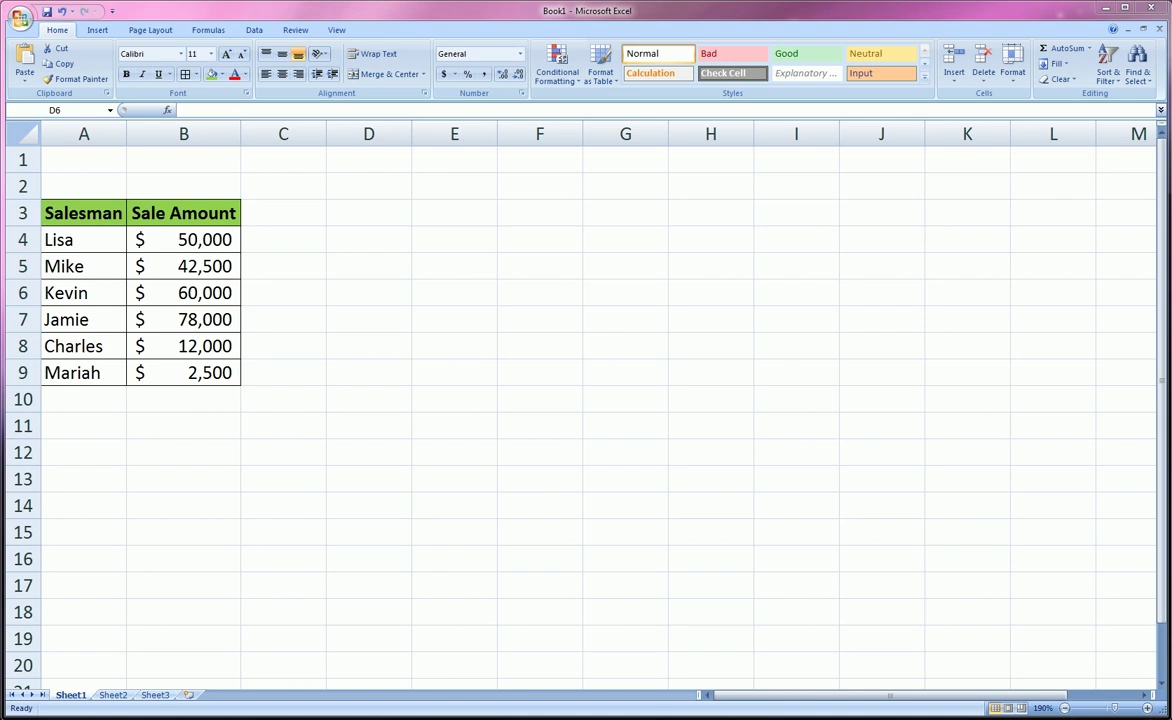
Select the Salesman and Sale Amount table A3:B9 as the chart data.
{"action": "left_click", "coordinate": [223, 399]}
{"action": "left_click_drag", "start_coordinate": [86, 208], "coordinate": [86, 363]}
{"action": "left_click_drag", "start_coordinate": [162, 207], "coordinate": [208, 375]}
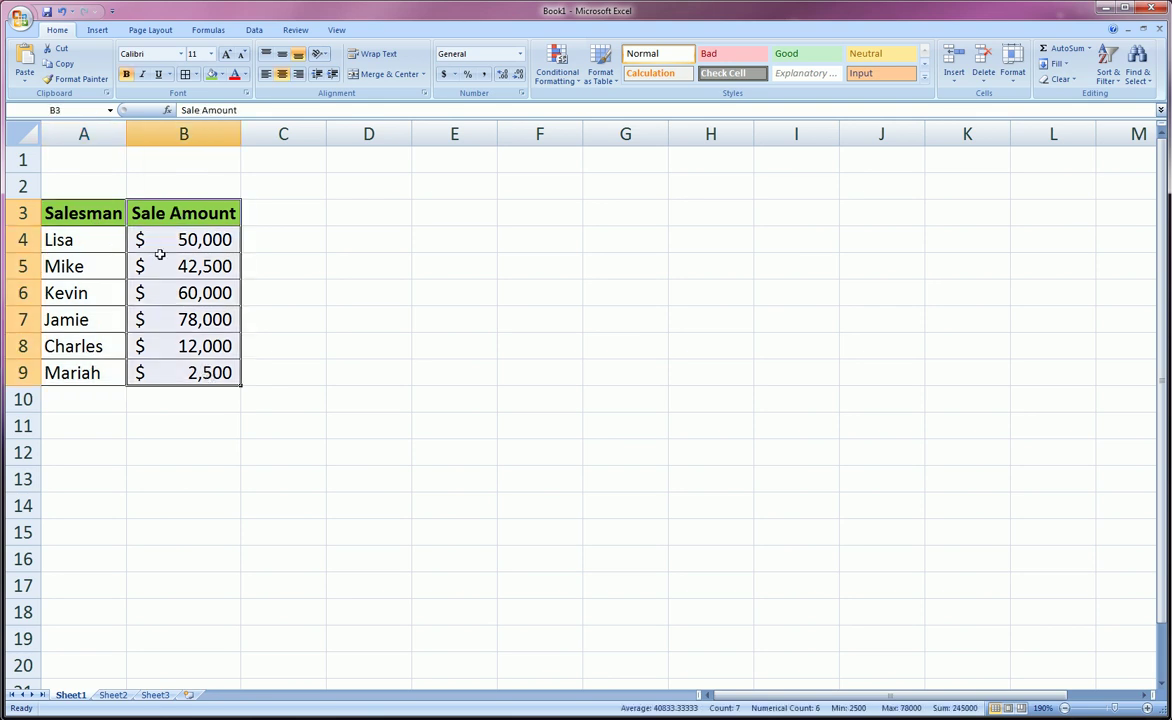
{"action": "left_click", "coordinate": [166, 207]}
{"action": "left_click", "coordinate": [112, 218]}
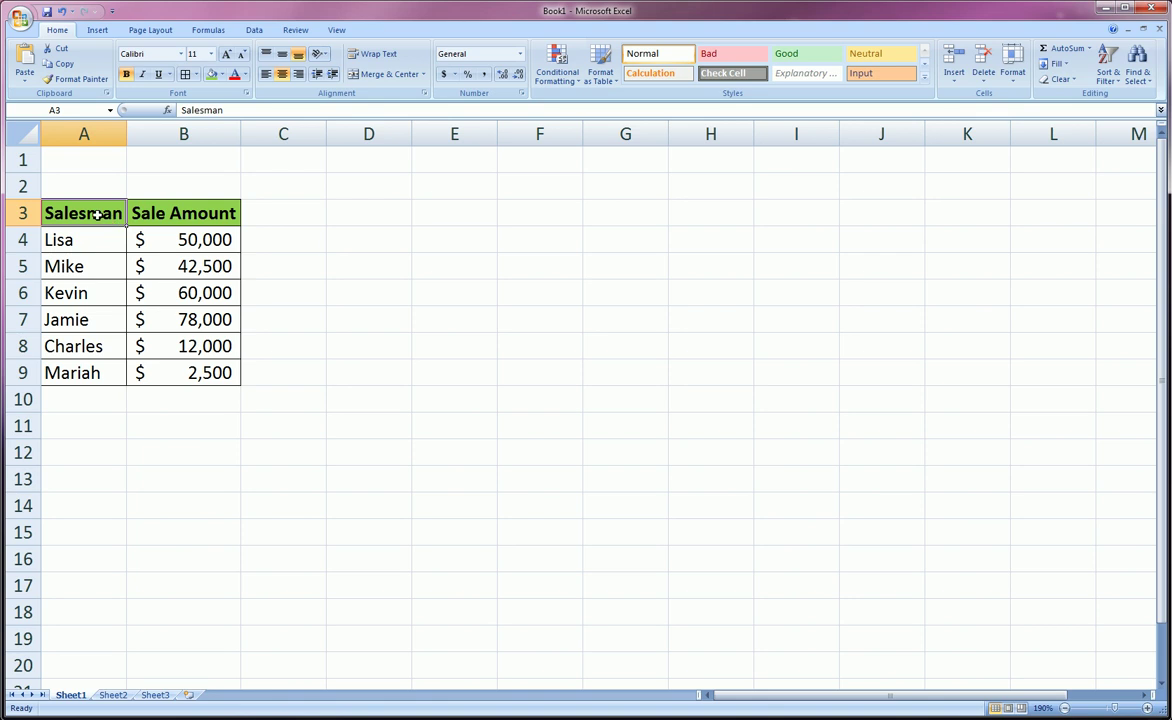
{"action": "left_click_drag", "start_coordinate": [96, 213], "coordinate": [151, 229]}
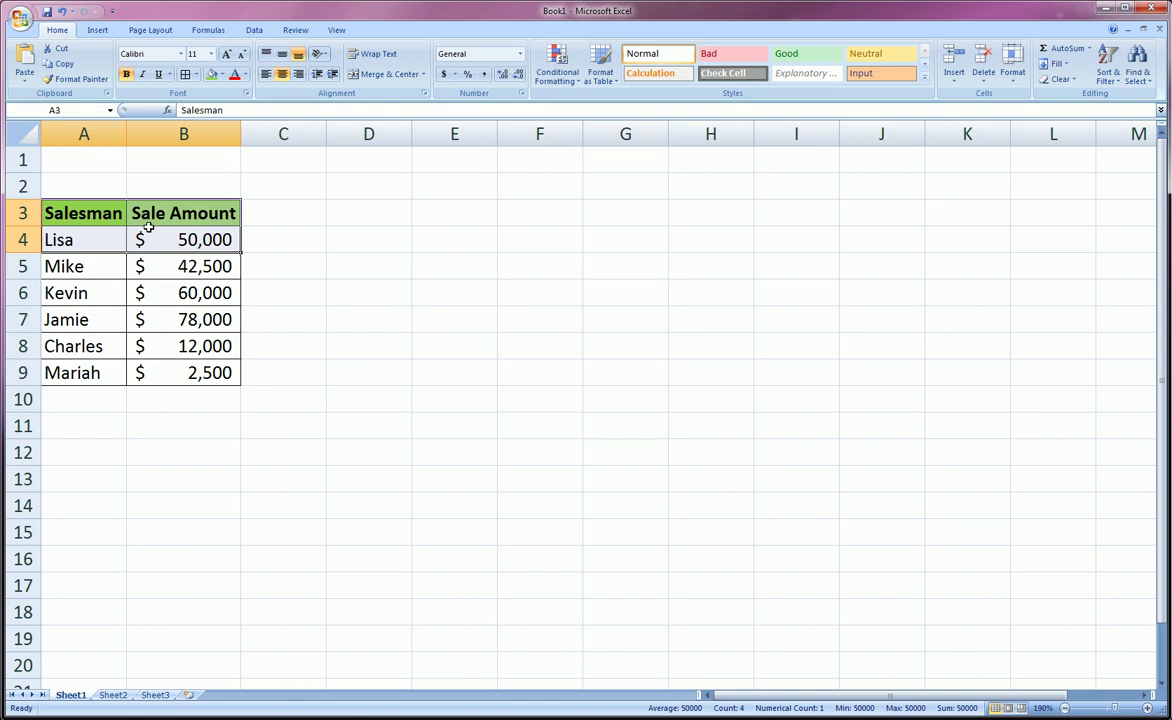
{"action": "left_click", "coordinate": [88, 212]}
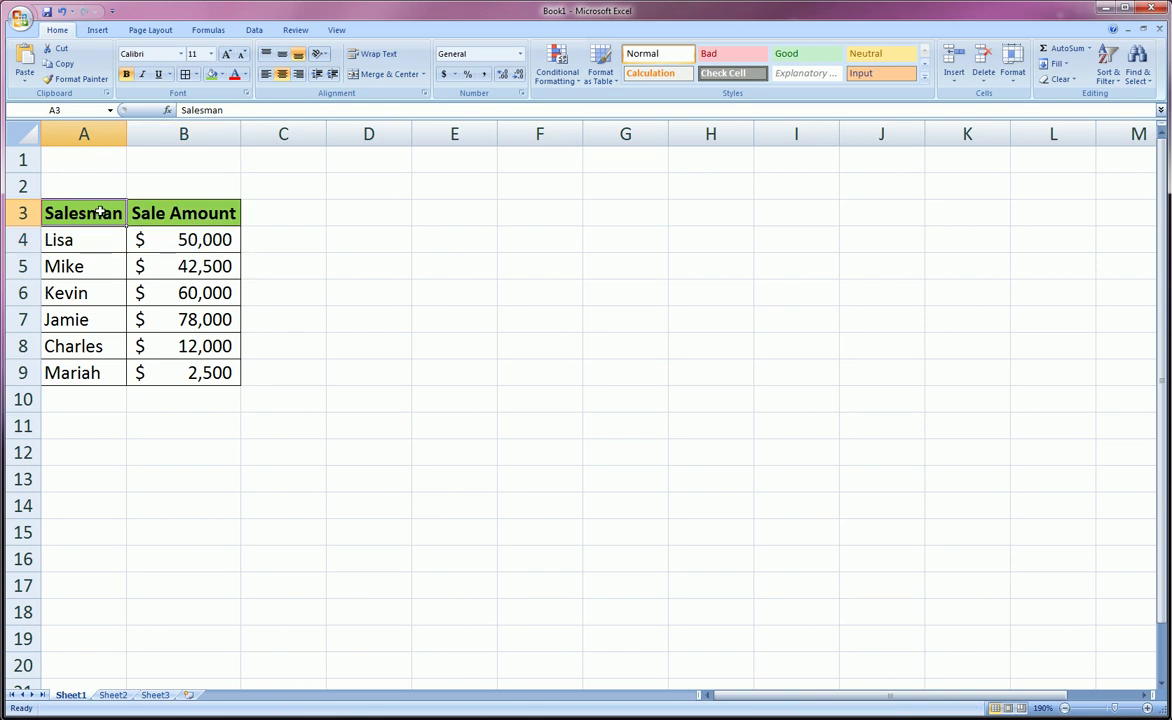
{"action": "left_click_drag", "start_coordinate": [100, 213], "coordinate": [222, 372]}
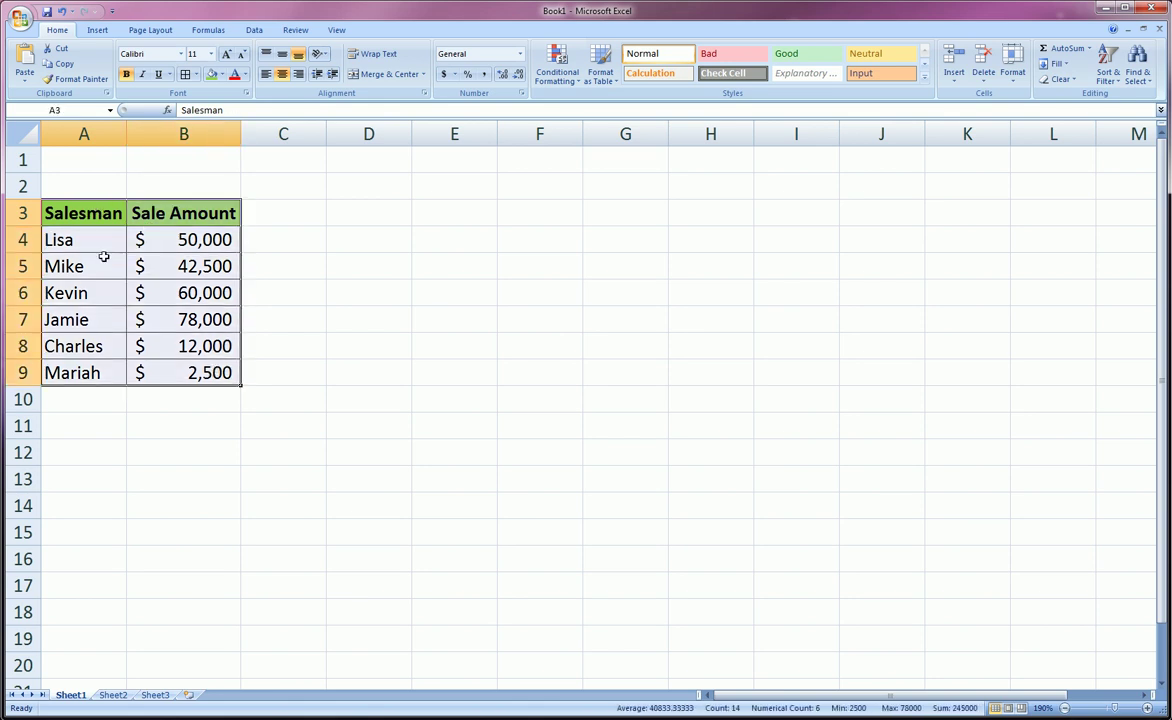
Insert a 2-D clustered column chart, titled Sale Amount, from the selection.
{"action": "left_click", "coordinate": [96, 30]}
{"action": "left_click", "coordinate": [233, 62]}
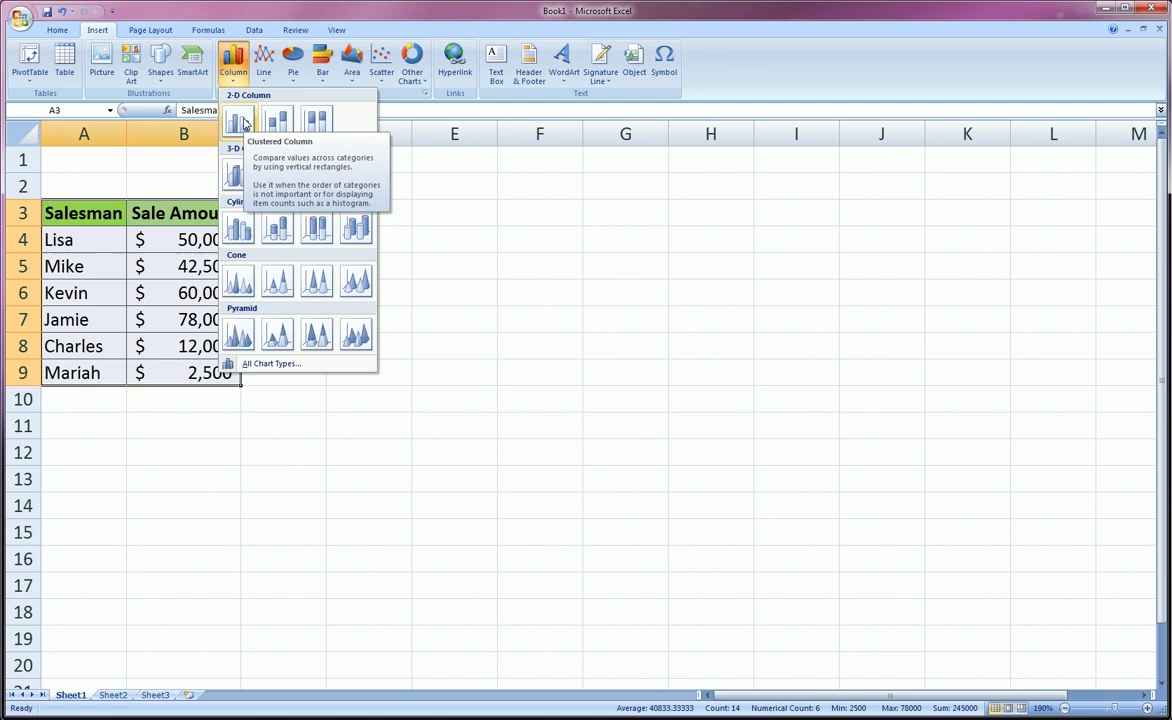
{"action": "left_click", "coordinate": [240, 121]}
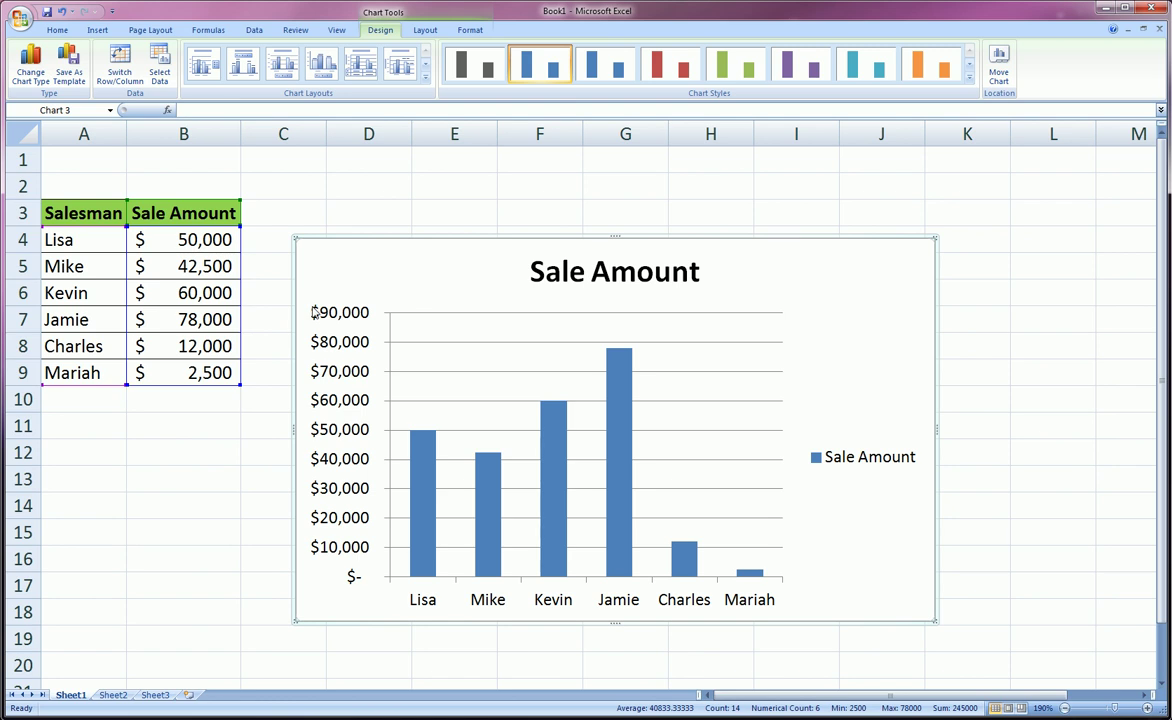
Move the Sale Amount chart up beside the table and delete its legend.
{"action": "left_click_drag", "start_coordinate": [341, 265], "coordinate": [343, 193]}
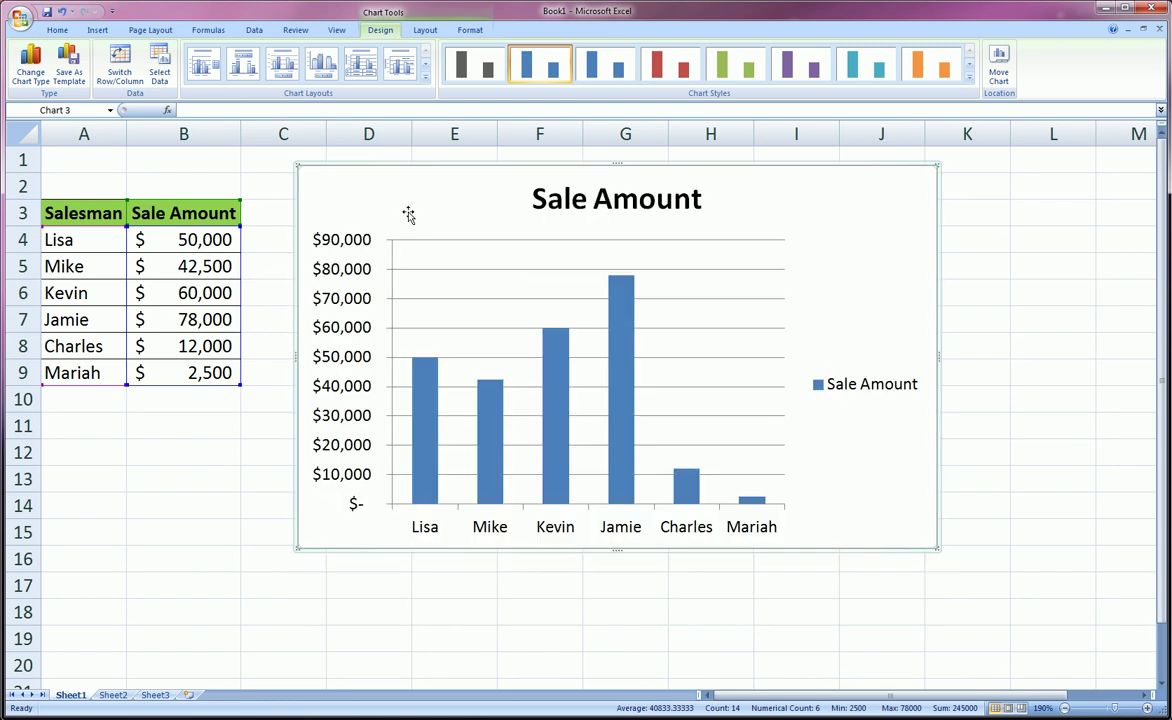
{"action": "left_click", "coordinate": [568, 200]}
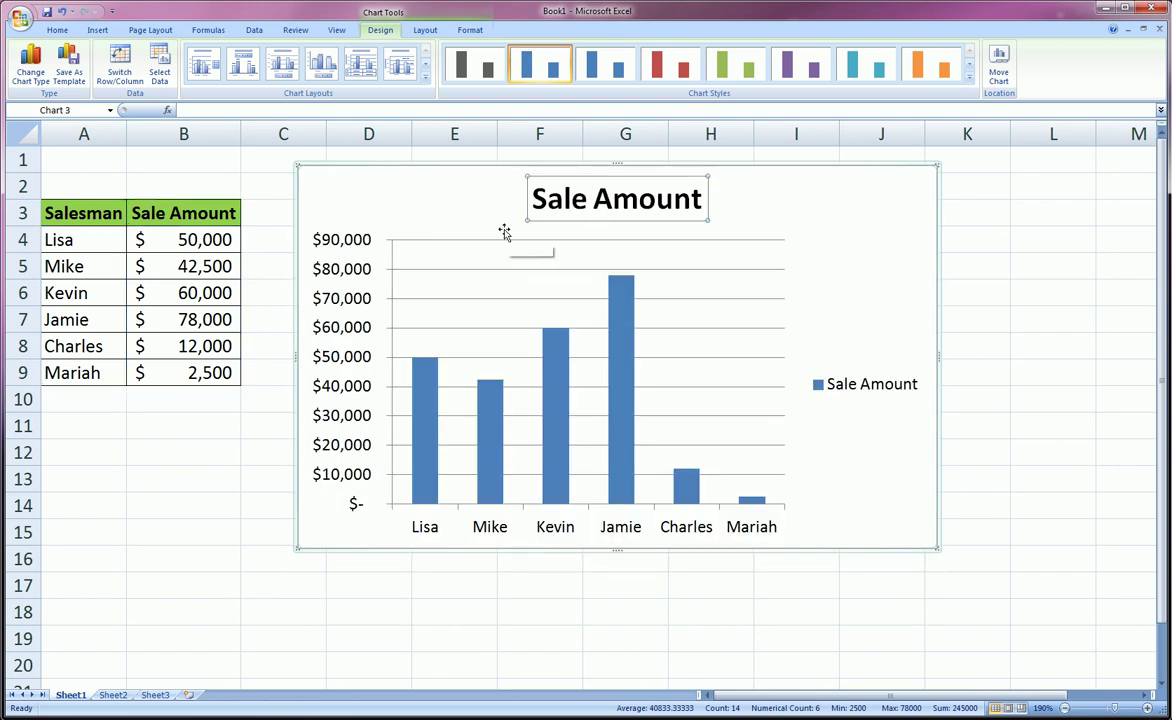
{"action": "left_click", "coordinate": [853, 393]}
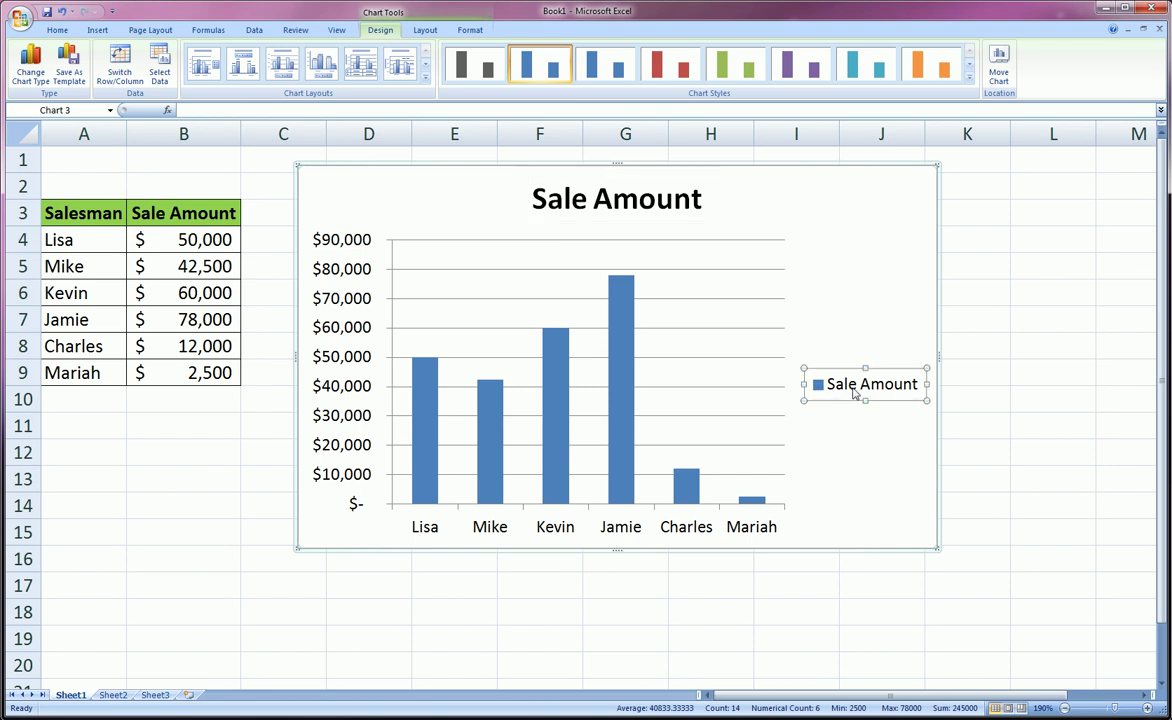
{"action": "key", "text": "Delete"}
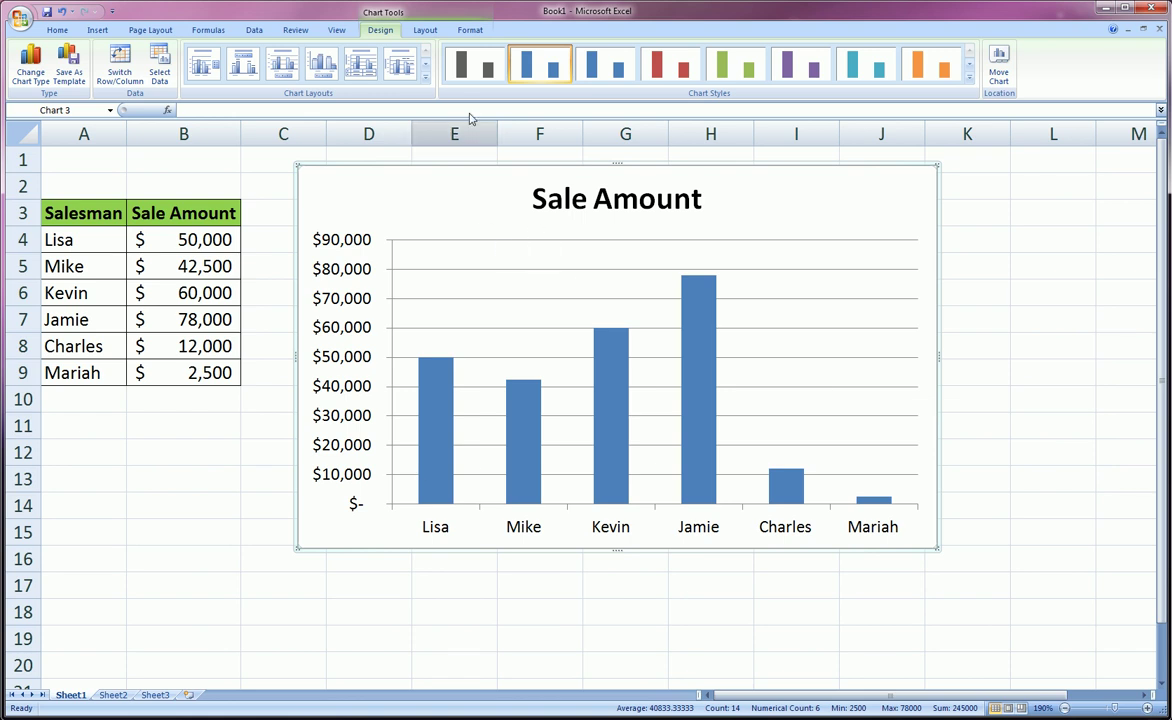
Browse the Chart Tools Layout Legend and Axes options, leaving the chart unchanged.
{"action": "left_click", "coordinate": [424, 30]}
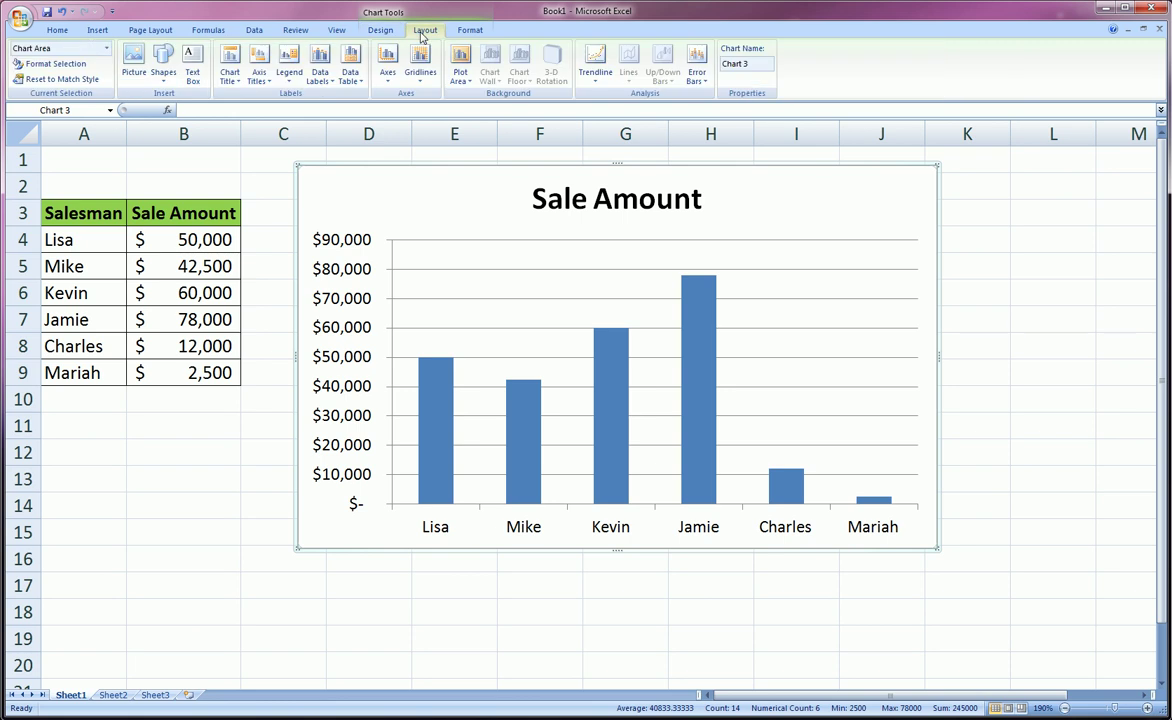
{"action": "left_click", "coordinate": [290, 76]}
{"action": "left_click", "coordinate": [290, 76]}
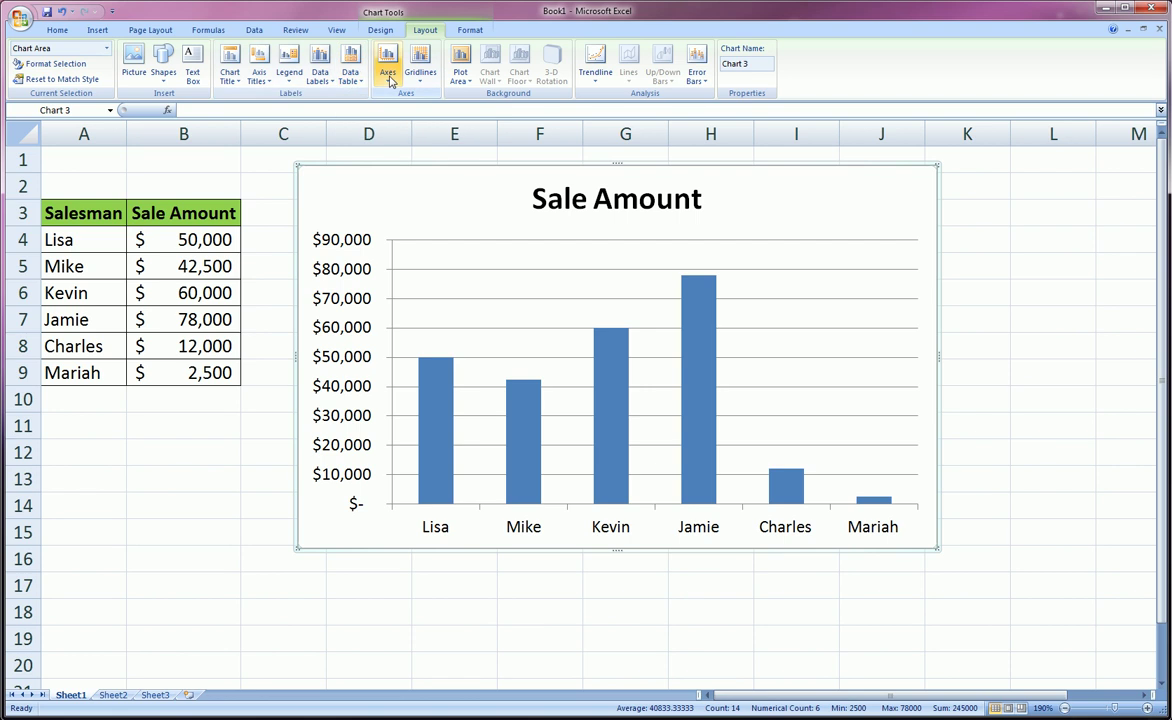
{"action": "left_click", "coordinate": [390, 81]}
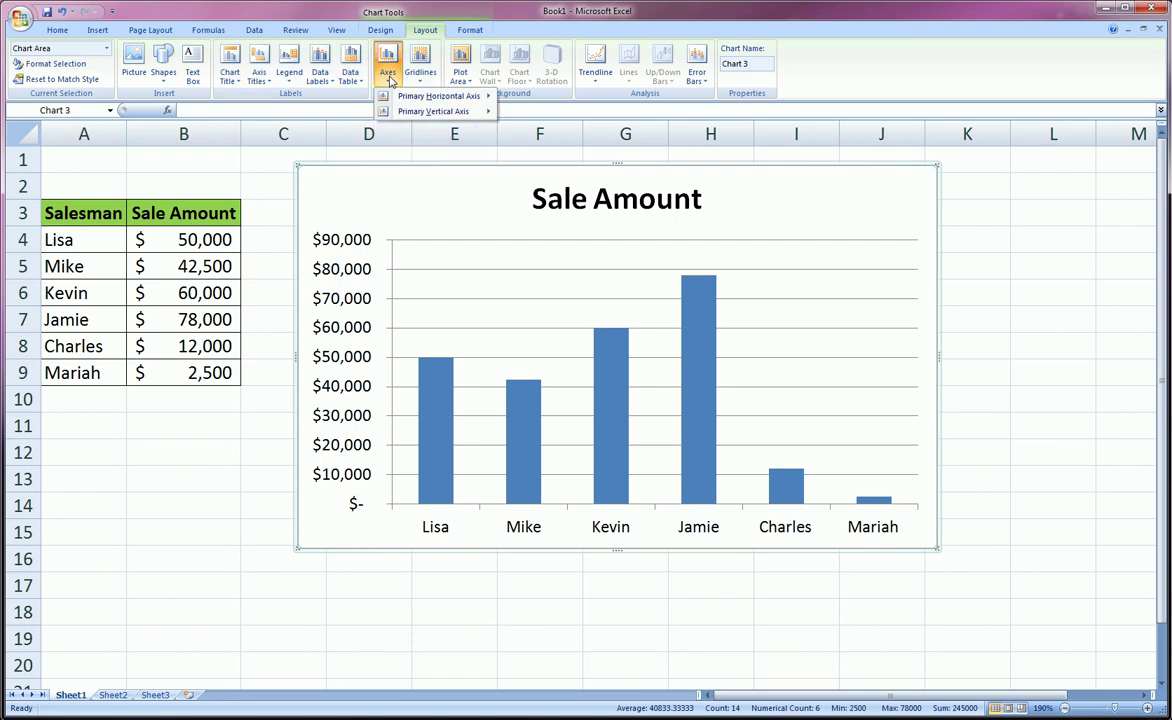
{"action": "left_click", "coordinate": [390, 81]}
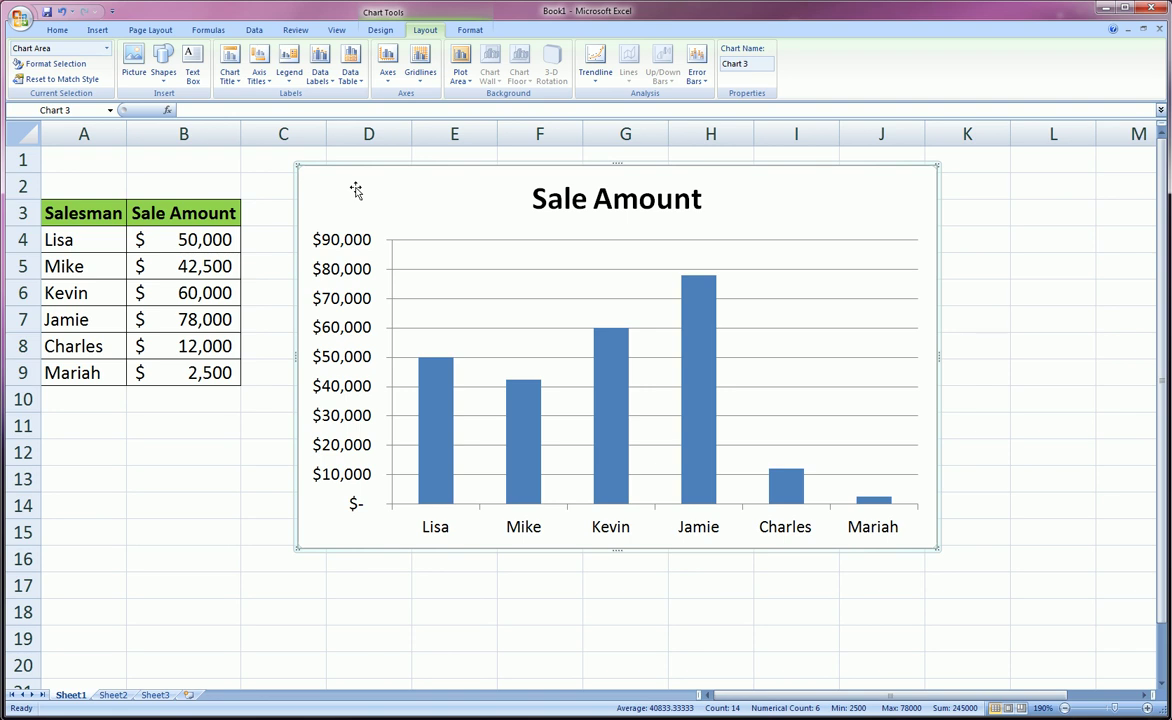
Delete the old chart and insert an empty 2-D clustered column chart from cell D5.
{"action": "key", "text": "Delete"}
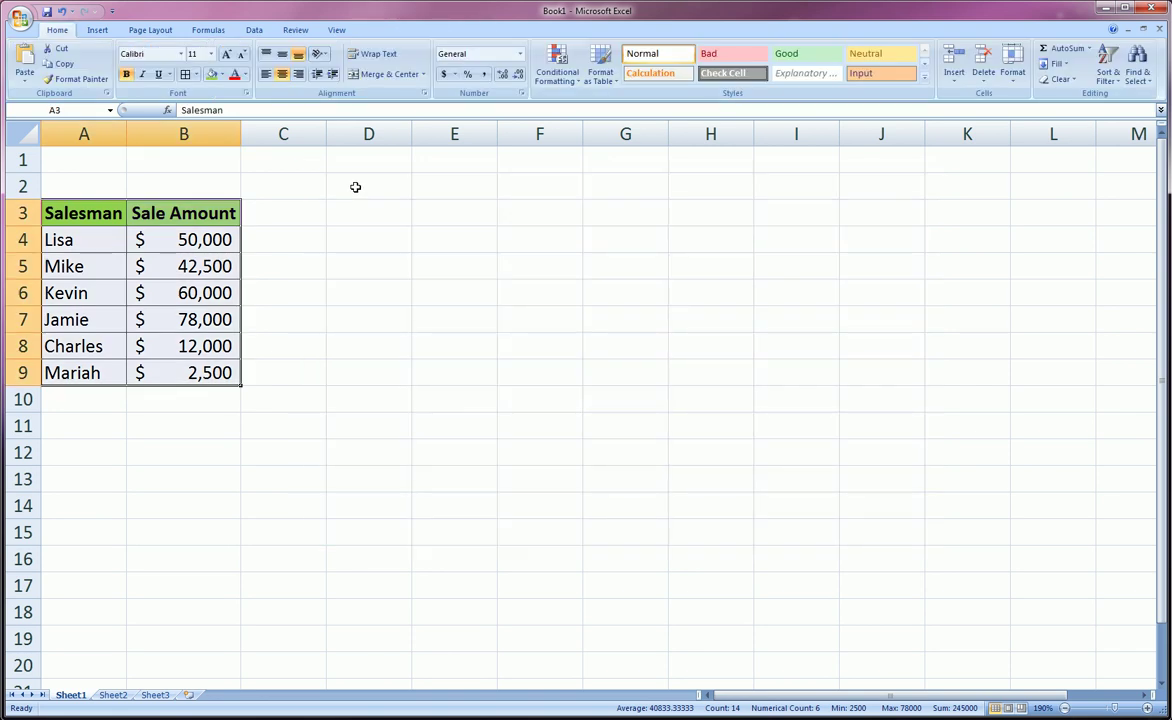
{"action": "left_click", "coordinate": [395, 315]}
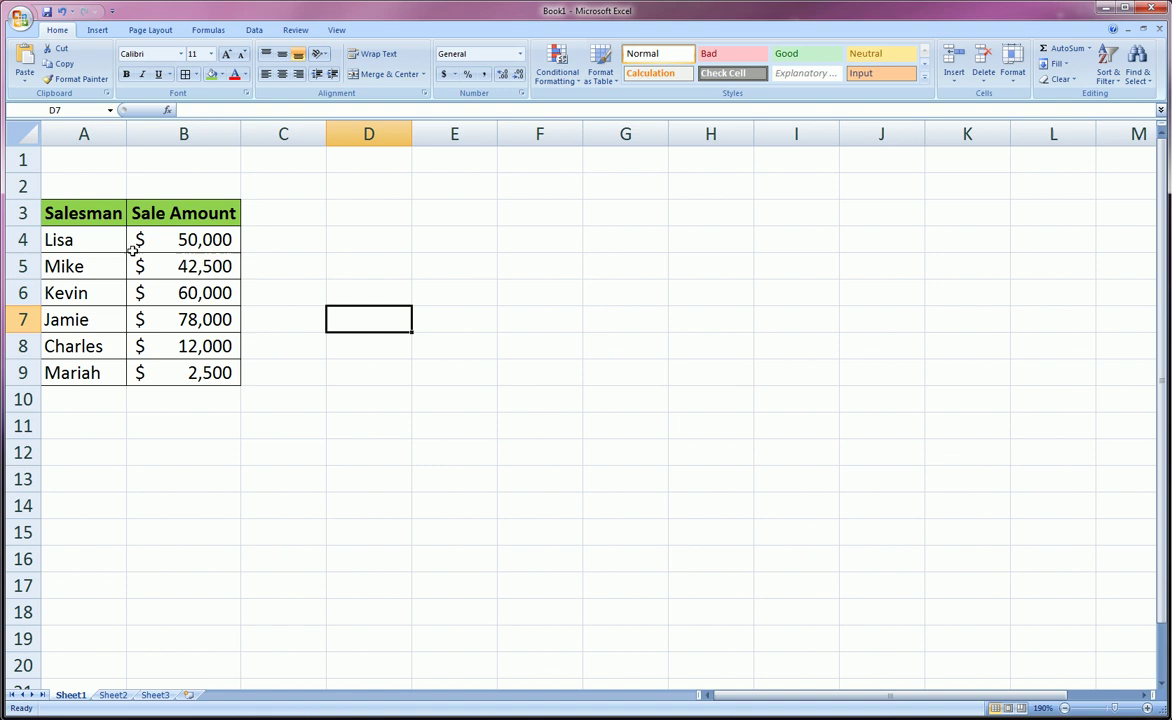
{"action": "left_click", "coordinate": [362, 258]}
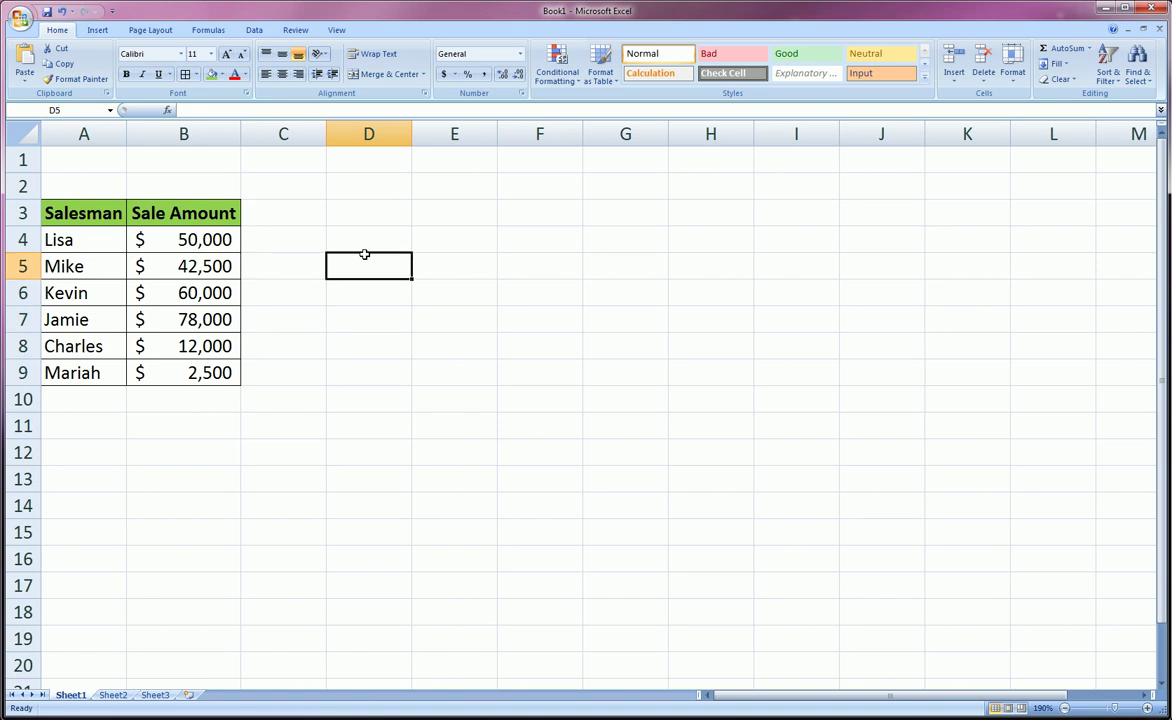
{"action": "left_click", "coordinate": [99, 31]}
{"action": "left_click", "coordinate": [232, 62]}
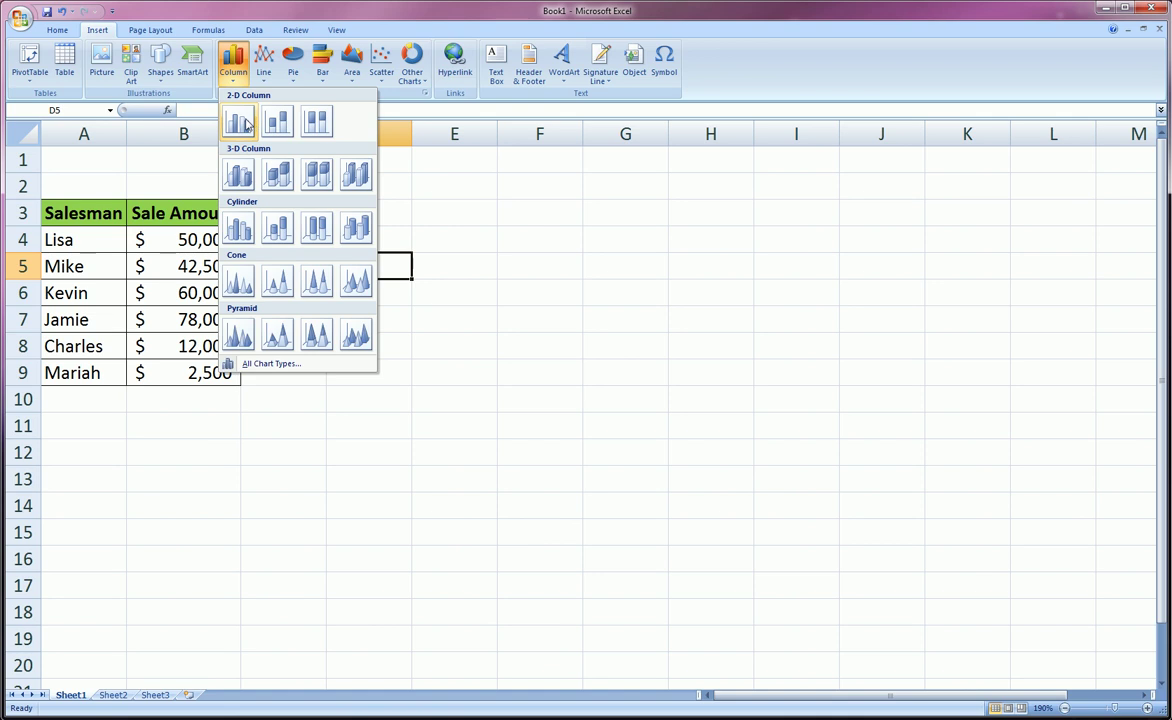
{"action": "left_click", "coordinate": [246, 123]}
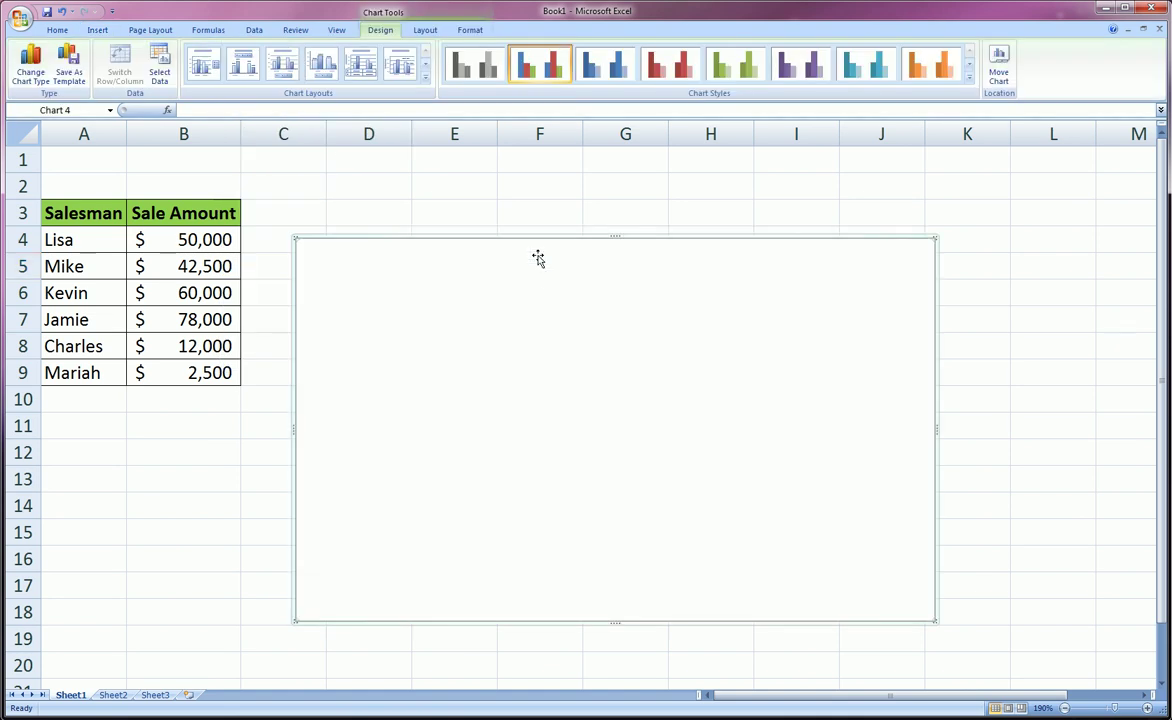
Drag the blank chart up and slightly left beside the sales table.
{"action": "left_click_drag", "start_coordinate": [531, 254], "coordinate": [527, 196]}
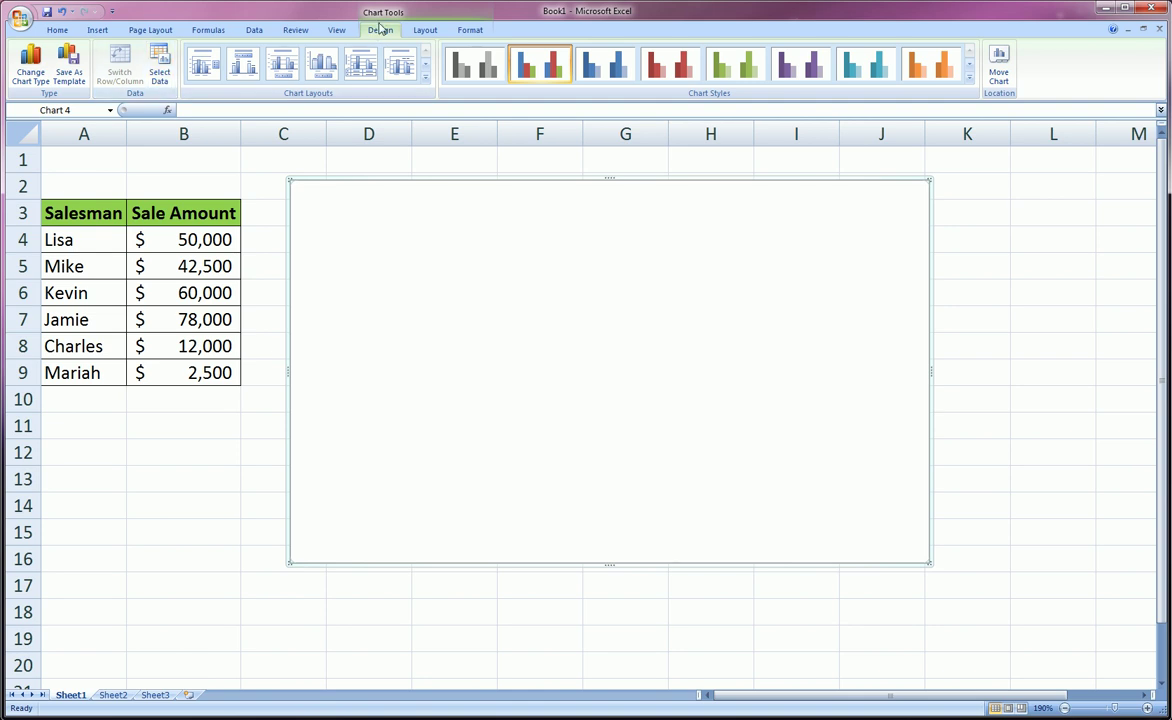
Add a chart series named from B3 with values from B4:B9 via Select Data.
{"action": "left_click", "coordinate": [159, 65]}
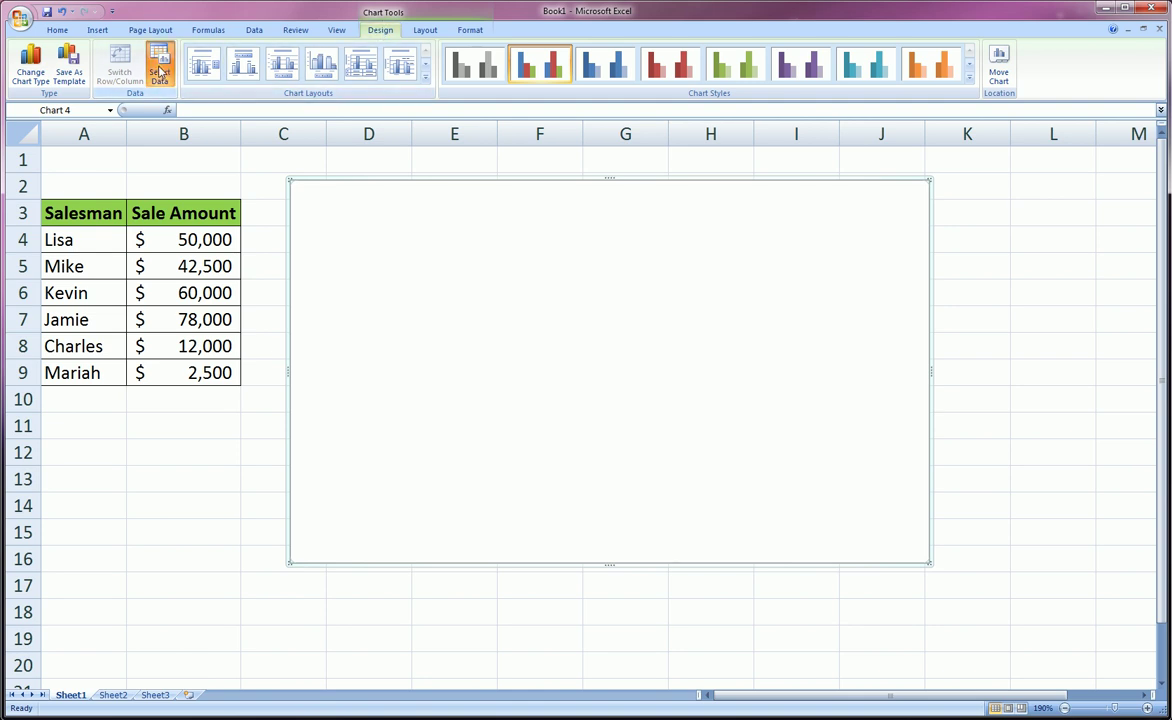
{"action": "left_click_drag", "start_coordinate": [340, 198], "coordinate": [520, 232]}
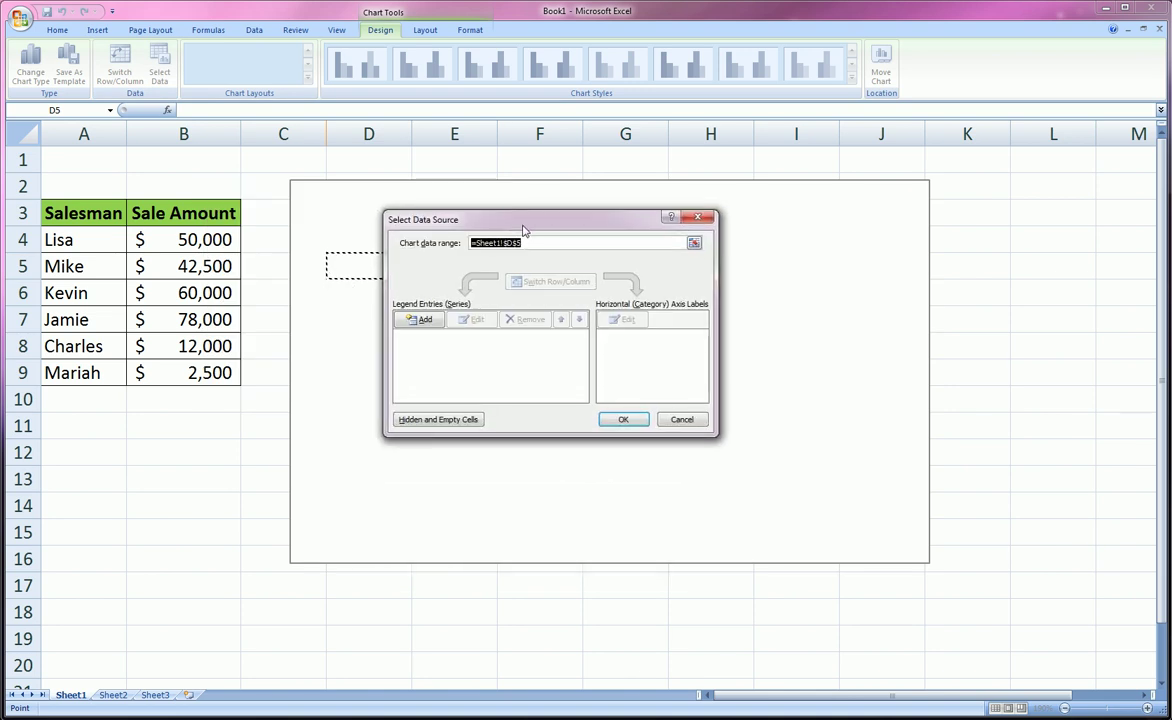
{"action": "left_click", "coordinate": [420, 320]}
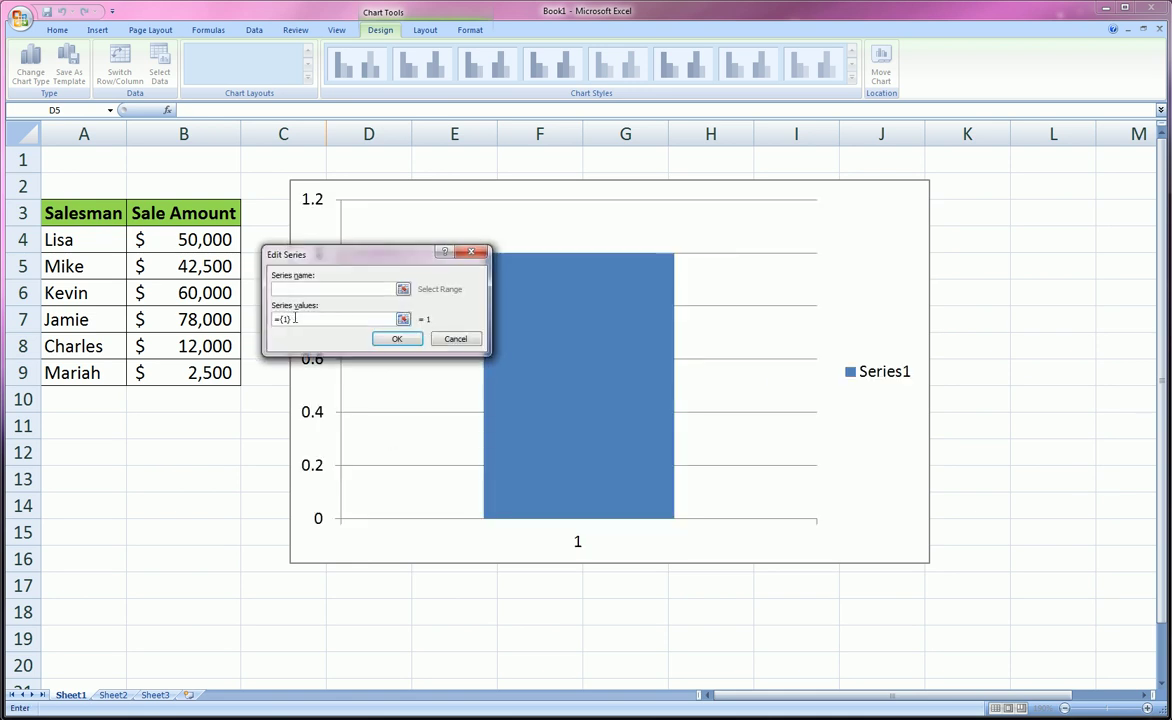
{"action": "left_click_drag", "start_coordinate": [292, 319], "coordinate": [247, 315]}
{"action": "key", "text": "BackSpace"}
{"action": "left_click_drag", "start_coordinate": [210, 240], "coordinate": [212, 366]}
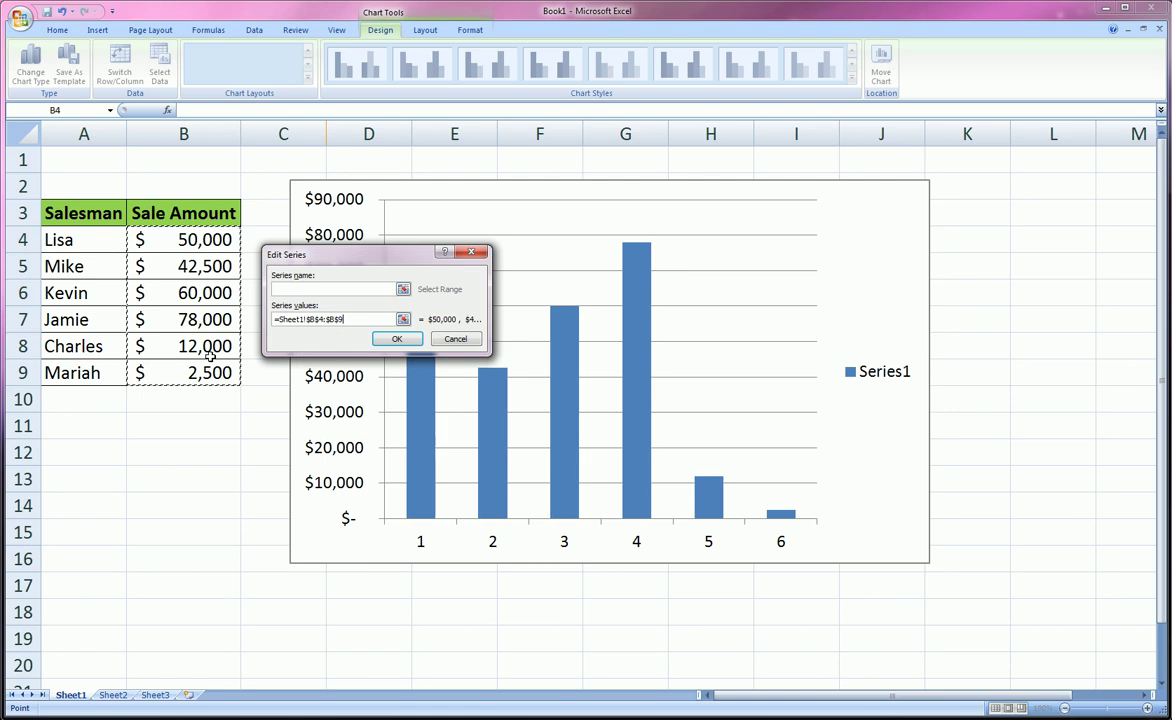
{"action": "left_click", "coordinate": [298, 291]}
{"action": "left_click", "coordinate": [202, 216]}
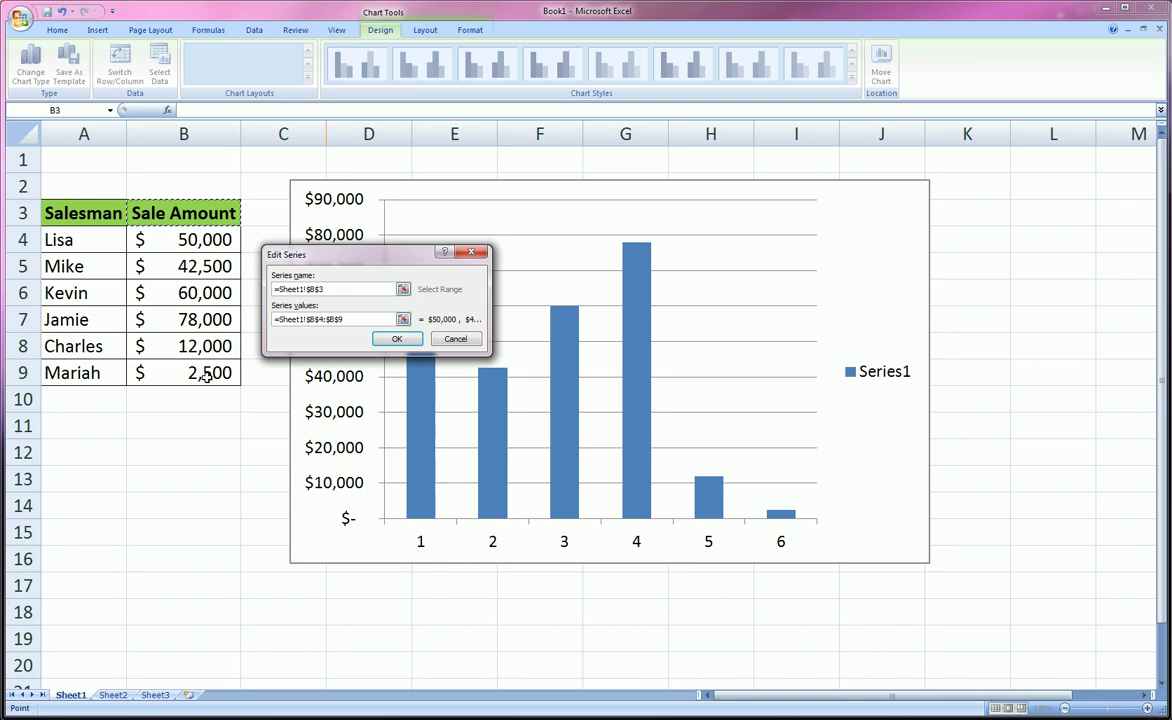
{"action": "left_click", "coordinate": [396, 339]}
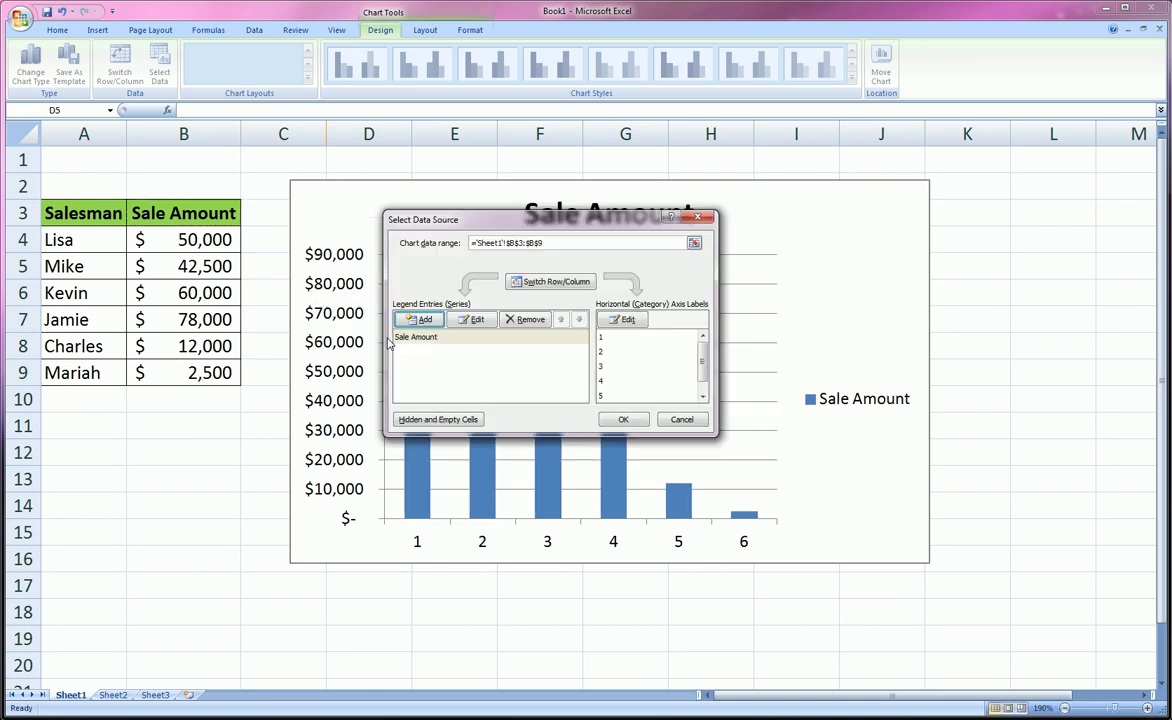
{"action": "left_click_drag", "start_coordinate": [472, 216], "coordinate": [924, 233]}
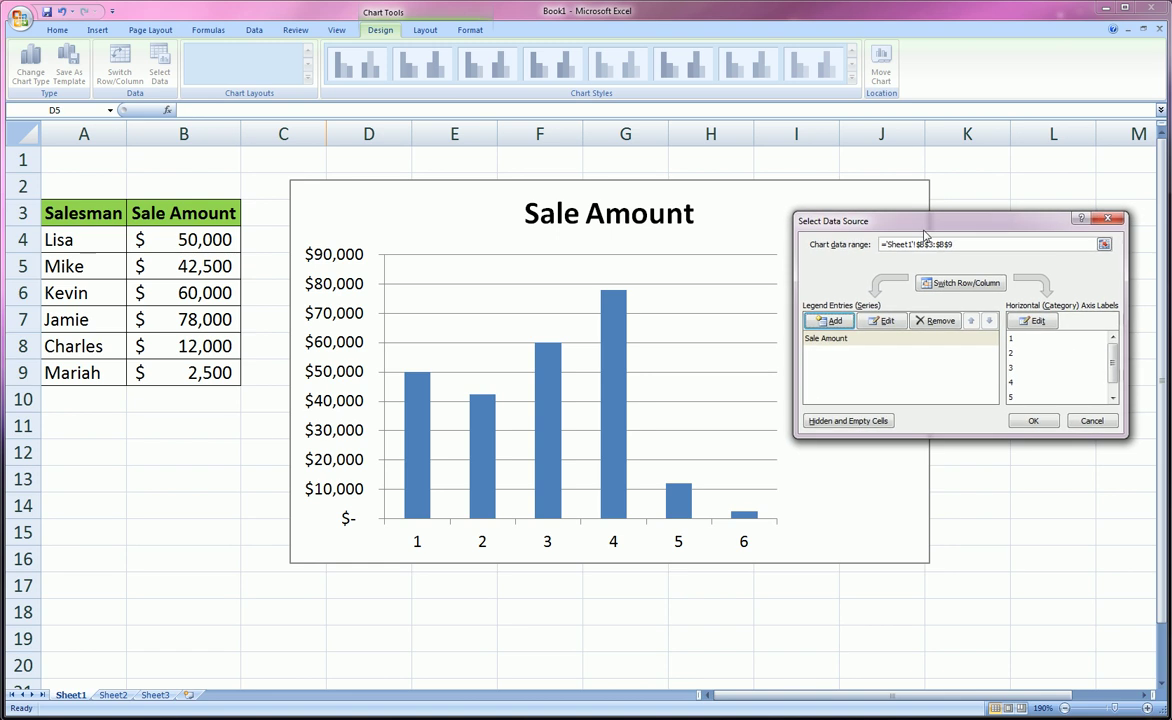
{"action": "mouse_move", "coordinate": [925, 234]}
{"action": "left_mouse_down"}
{"action": "mouse_move", "coordinate": [912, 232]}
{"action": "mouse_move", "coordinate": [938, 232]}
{"action": "mouse_move", "coordinate": [922, 237]}
{"action": "left_mouse_up"}
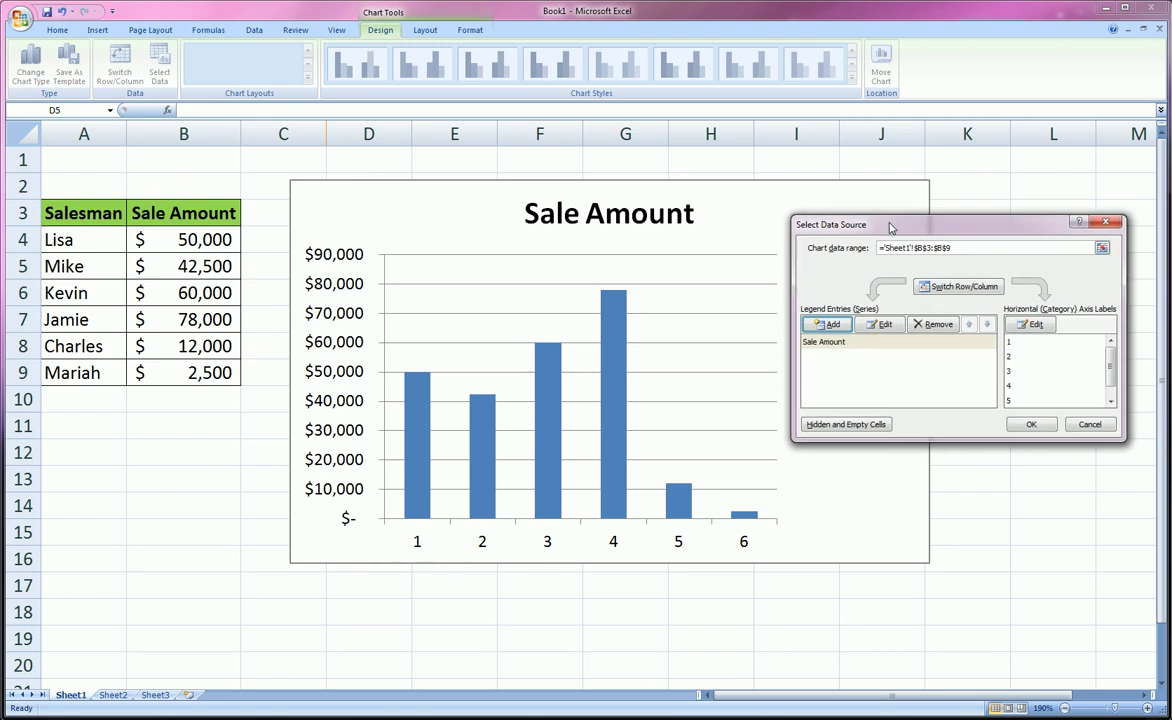
{"action": "left_click_drag", "start_coordinate": [890, 227], "coordinate": [472, 226]}
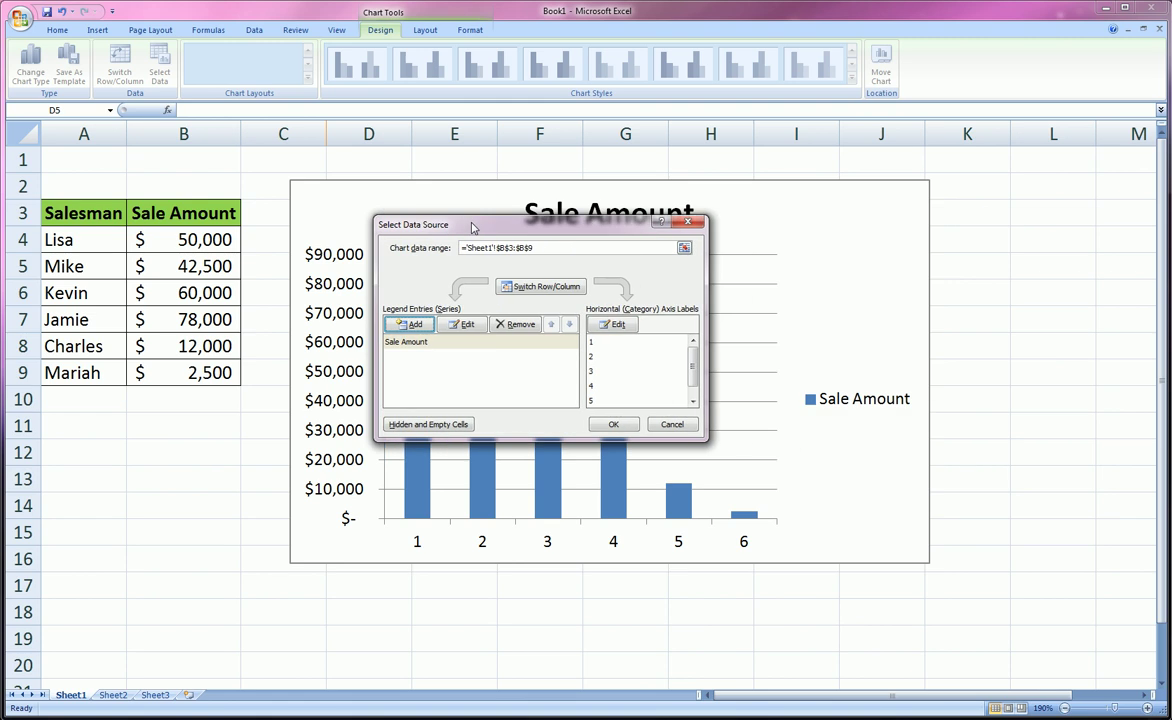
Set the horizontal axis labels to the salesmen names in A4:A9 and close Select Data Source.
{"action": "left_click", "coordinate": [606, 324]}
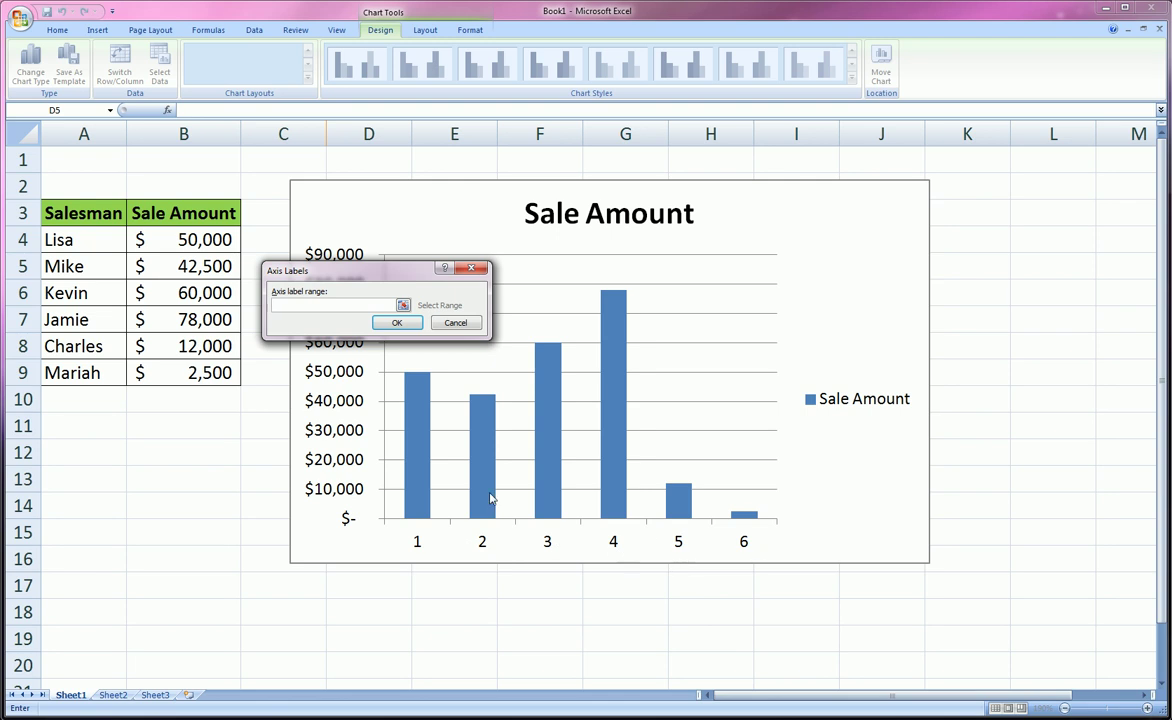
{"action": "left_click_drag", "start_coordinate": [388, 268], "coordinate": [422, 184]}
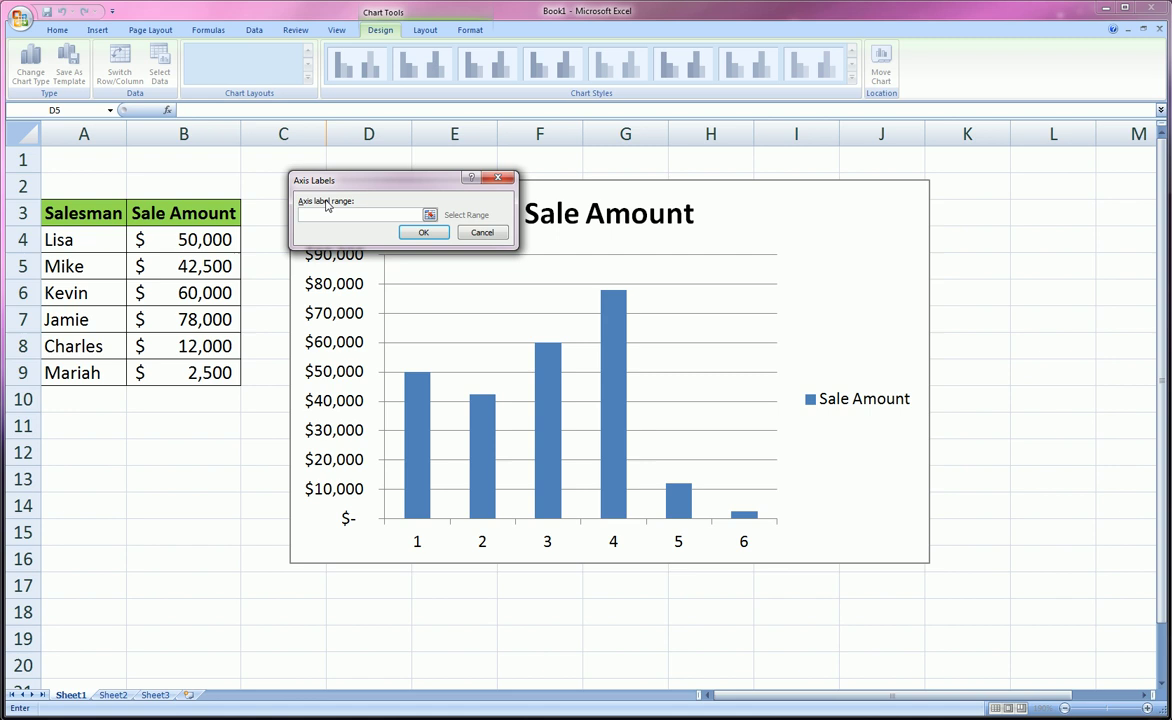
{"action": "left_click_drag", "start_coordinate": [86, 232], "coordinate": [90, 372]}
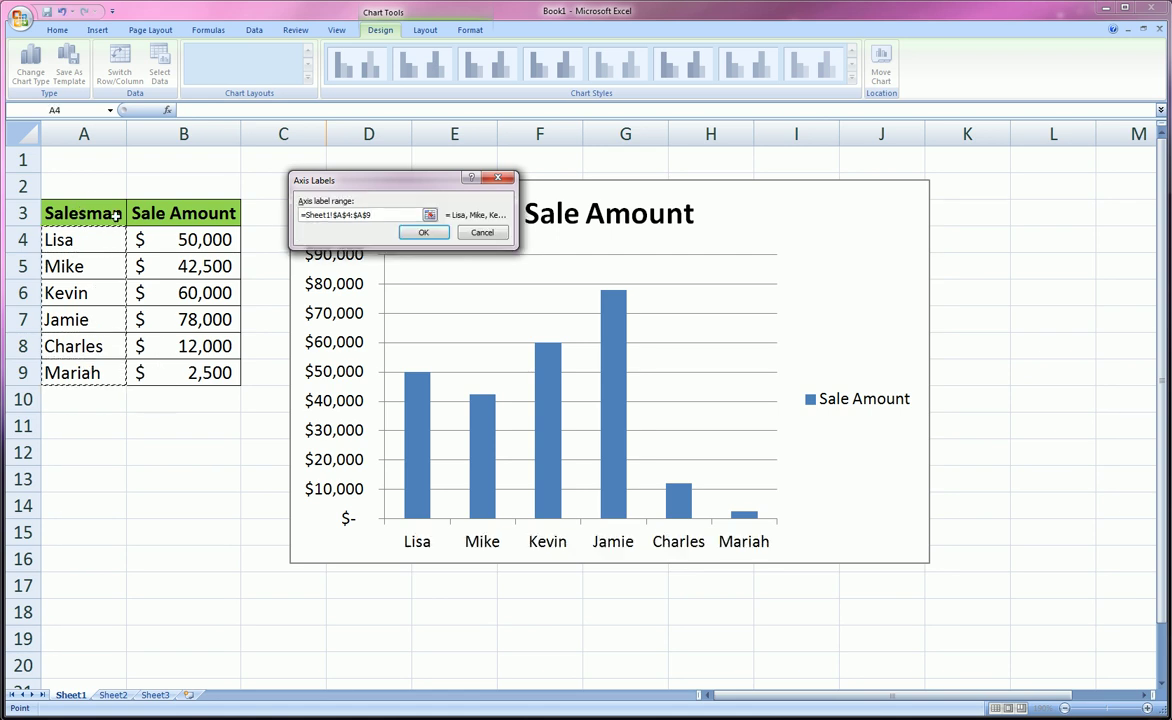
{"action": "left_click", "coordinate": [424, 233]}
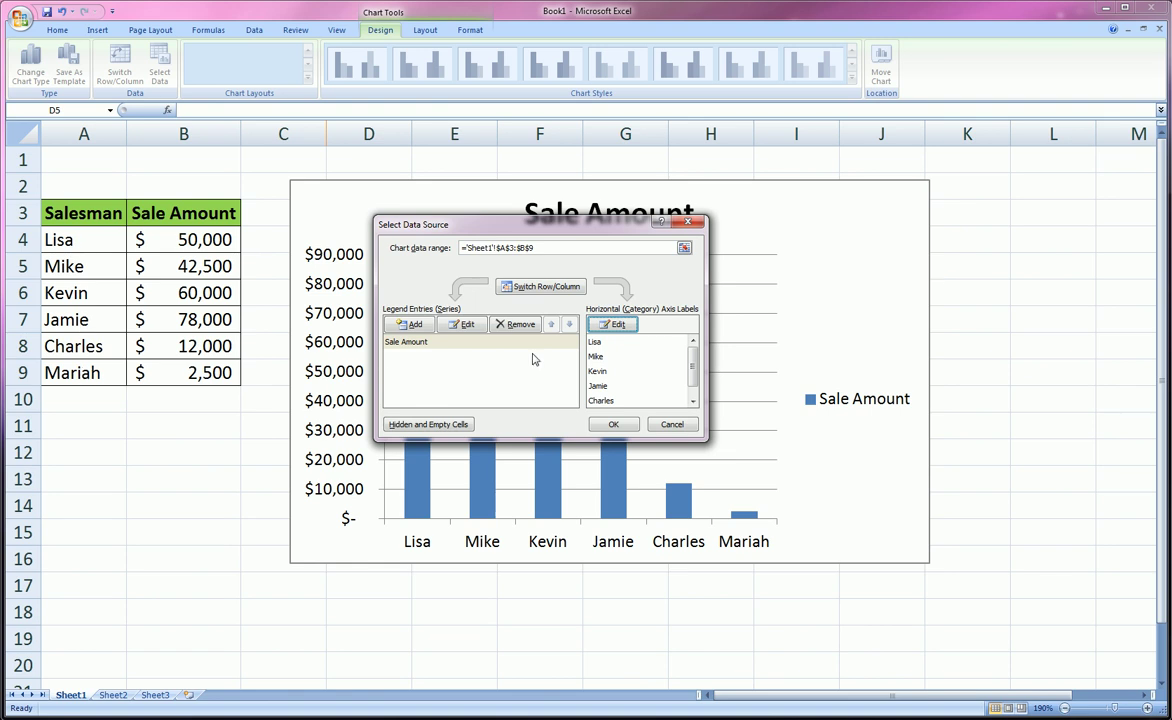
{"action": "left_click", "coordinate": [614, 425]}
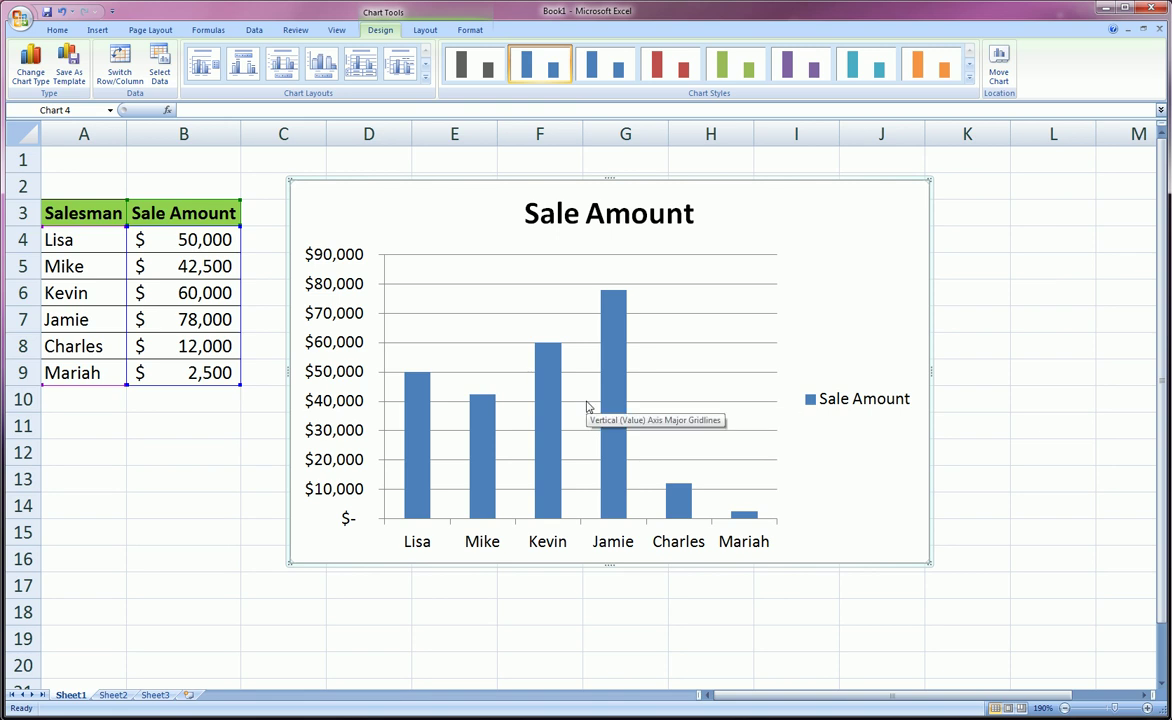
Delete the Sale Amount legend so the columns fill the chart, then select the title.
{"action": "left_click", "coordinate": [849, 402]}
{"action": "key", "text": "Delete"}
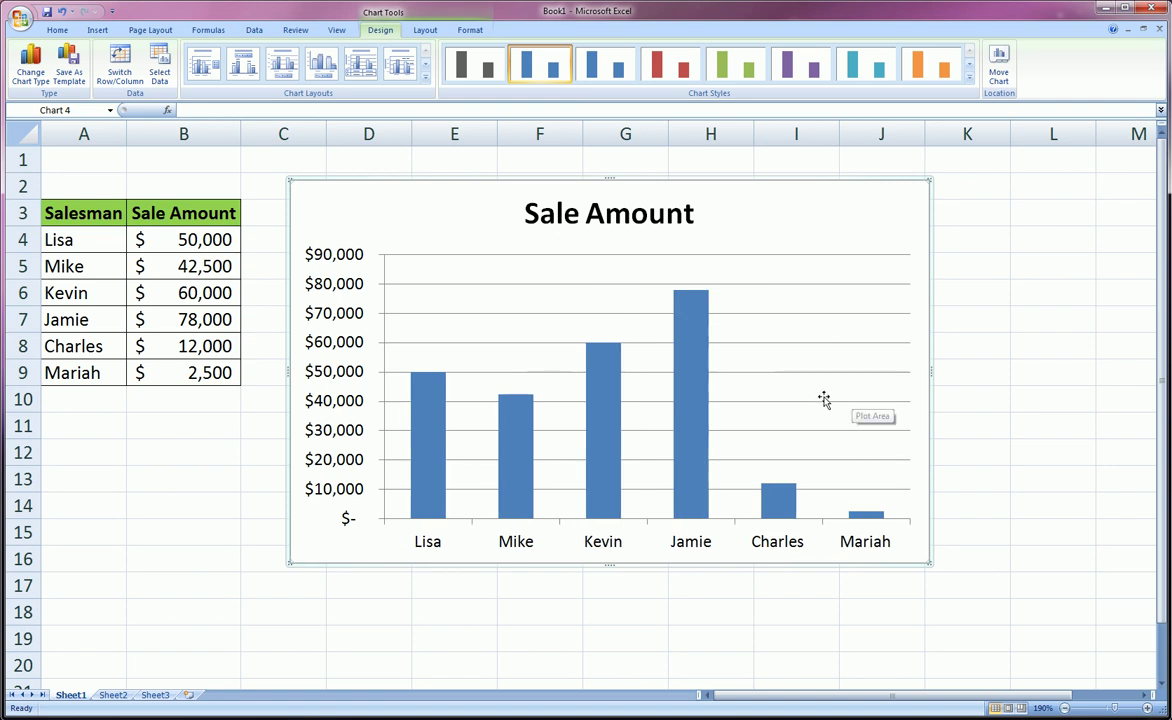
{"action": "left_click", "coordinate": [559, 220]}
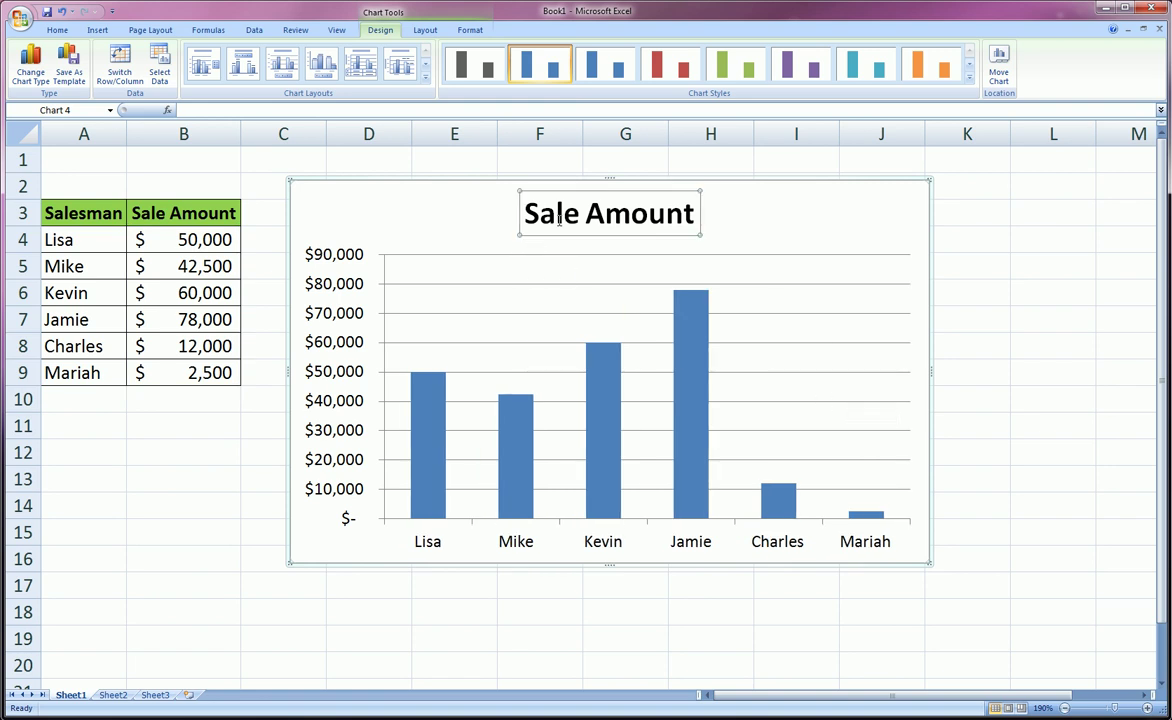
{"action": "left_click", "coordinate": [424, 30]}
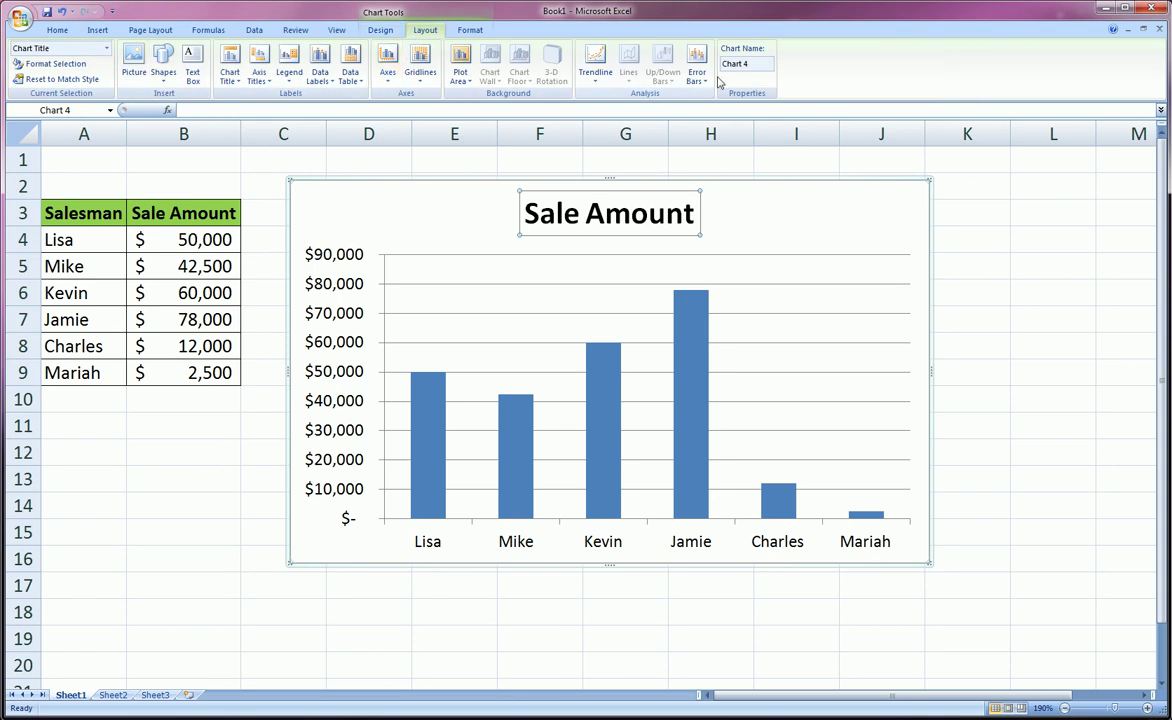